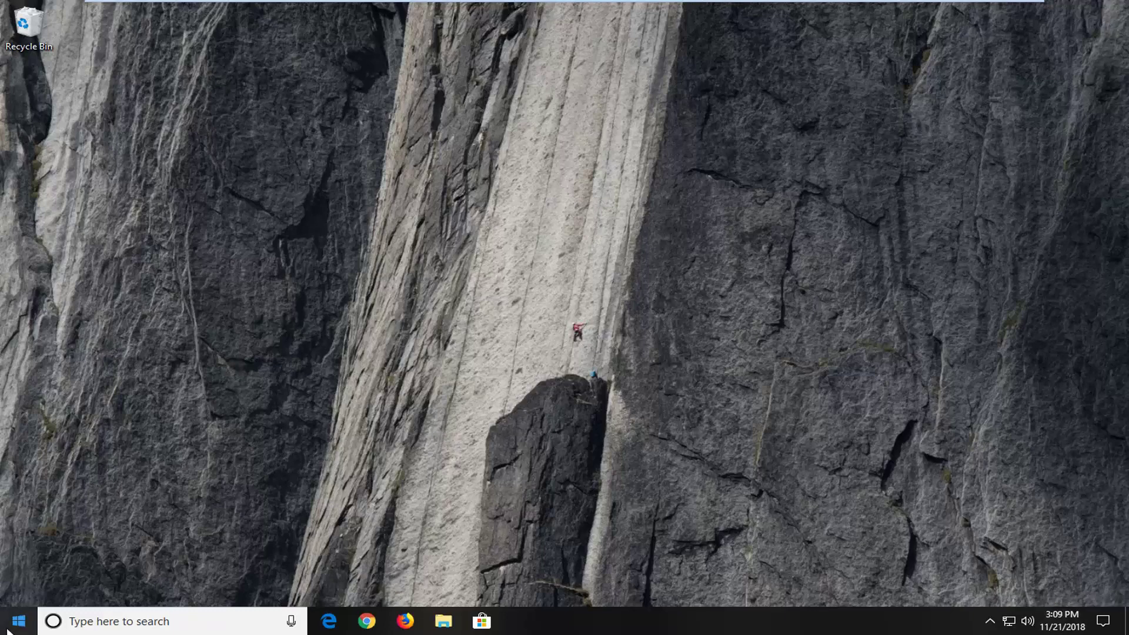
Launch Command Prompt as administrator from a Start menu search for cmd.
left_click(17, 622)
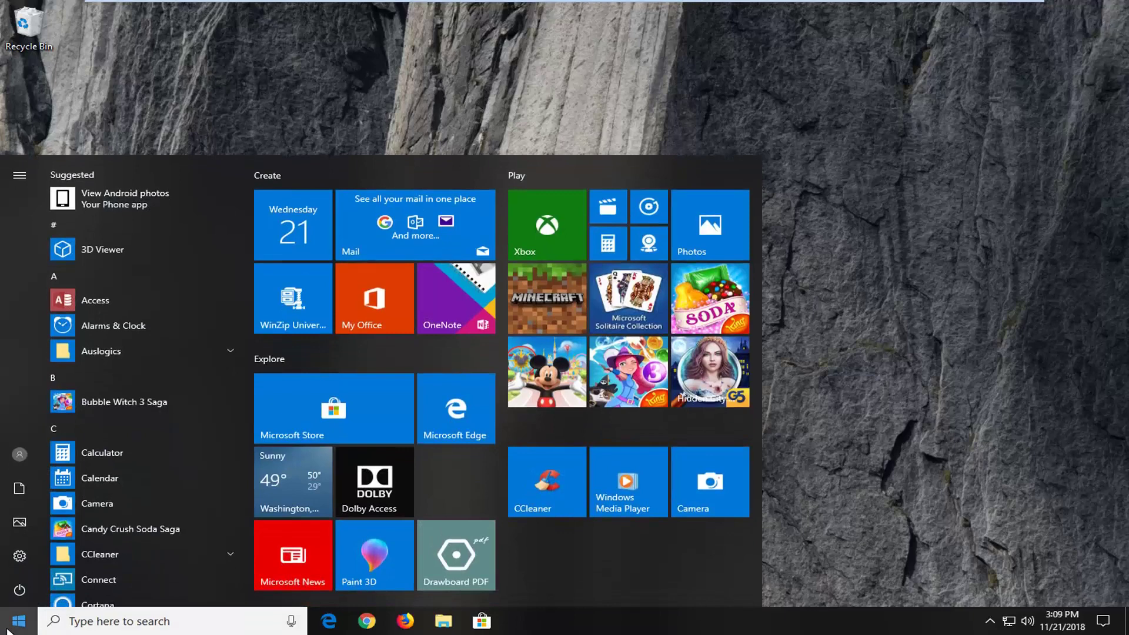
type("dcmd")
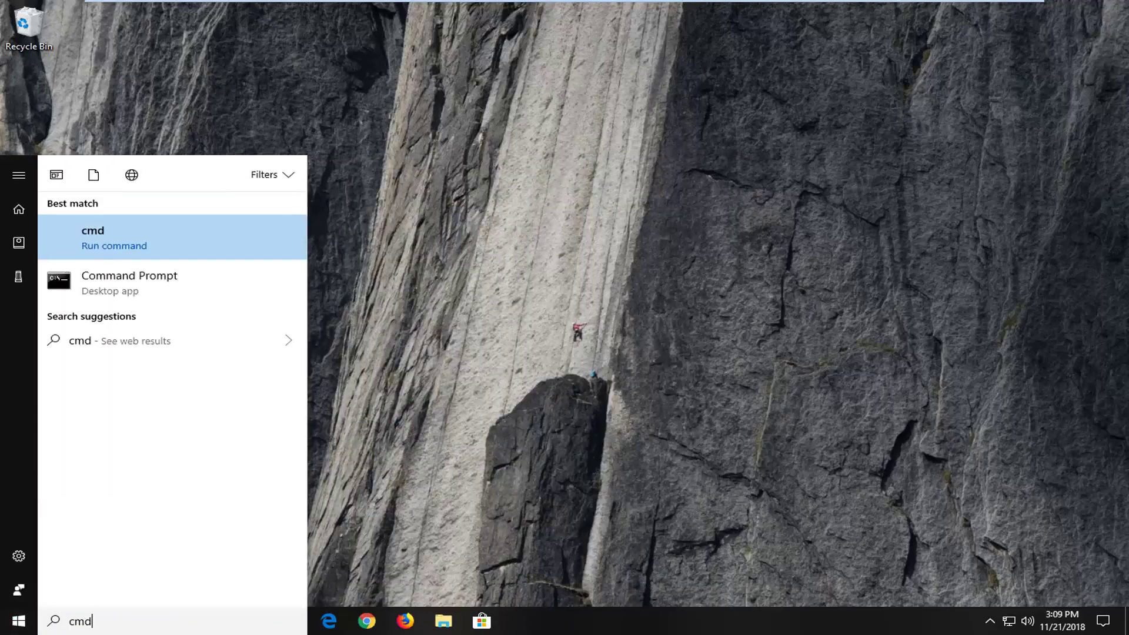
left_click(101, 288)
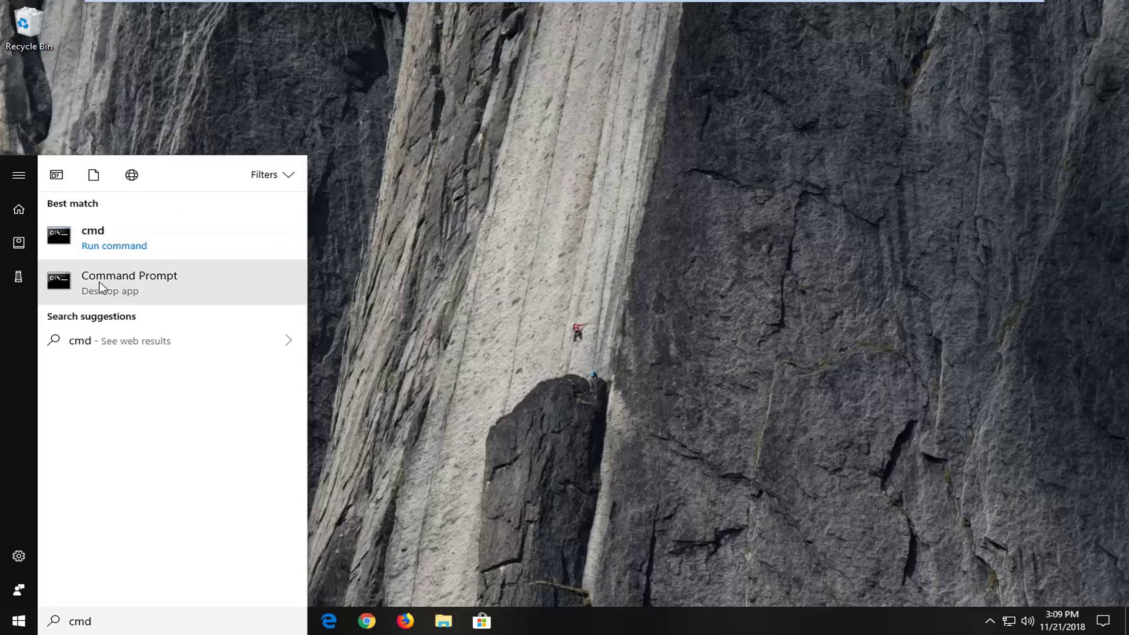
right_click(100, 287)
left_click(159, 299)
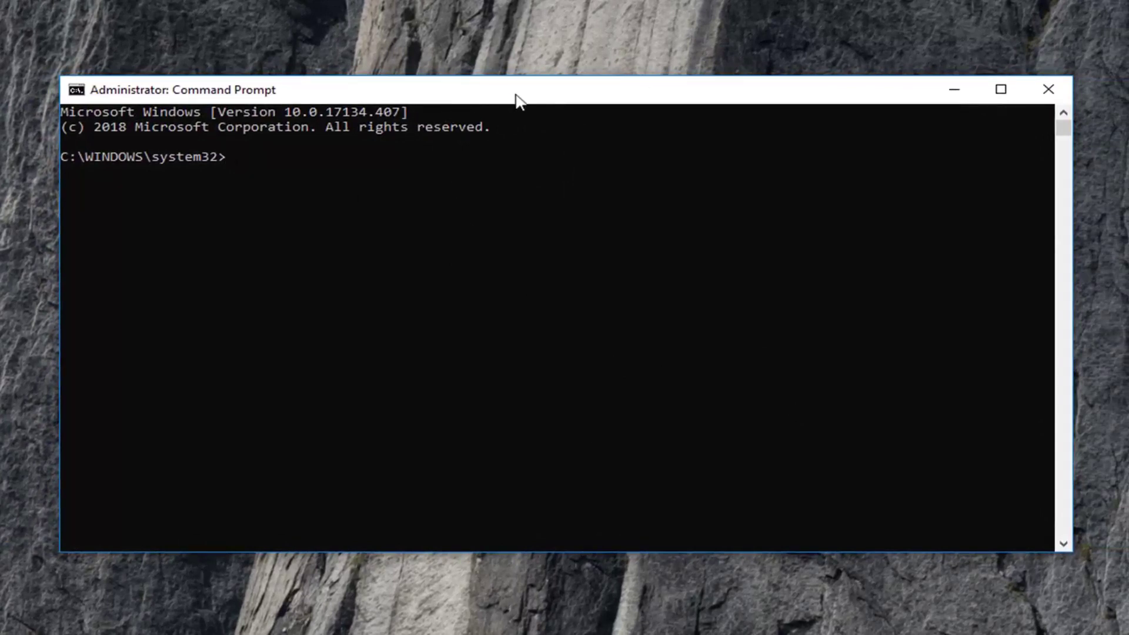
Paste and run 'DISM /Online /Cleanup-Image /ScanHealth', which finds no corruption.
right_click(569, 93)
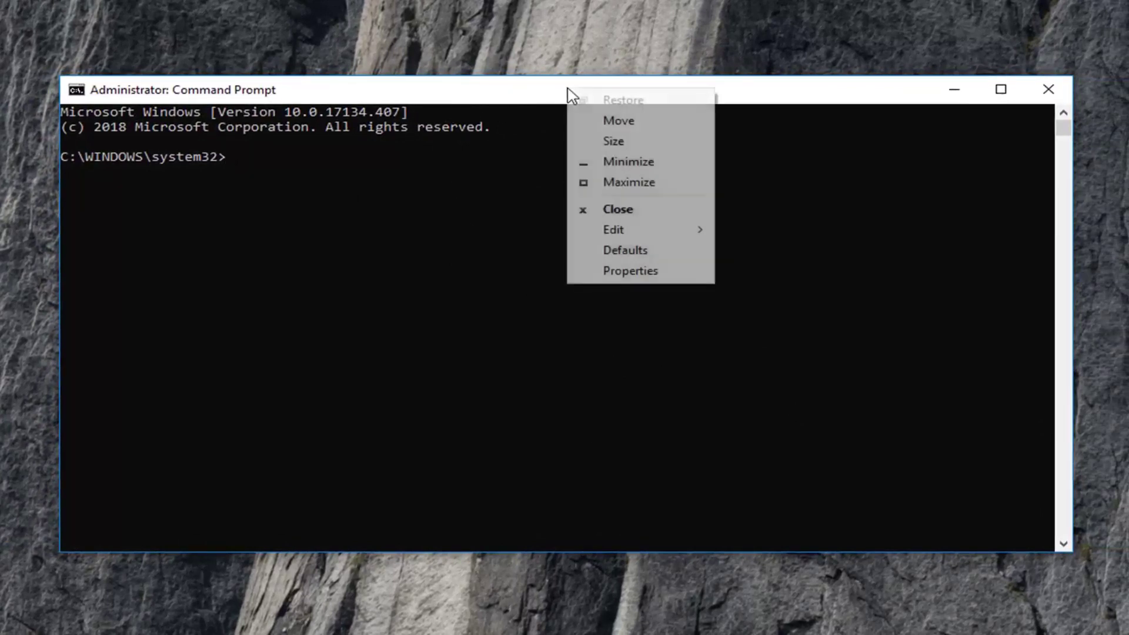
mouse_move(613, 229)
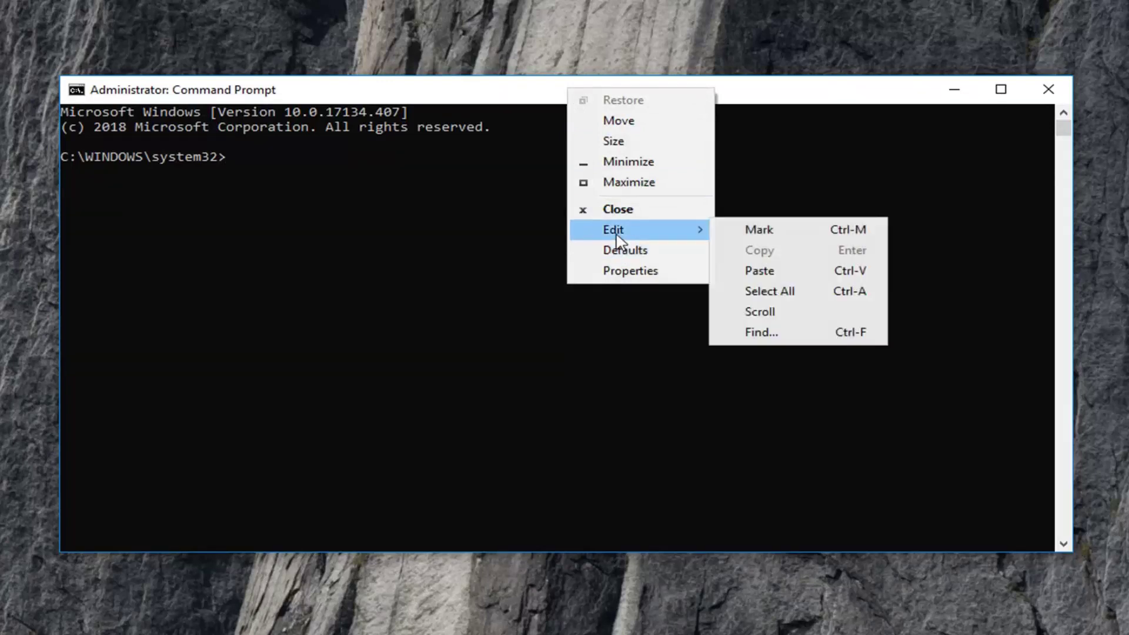
left_click(754, 271)
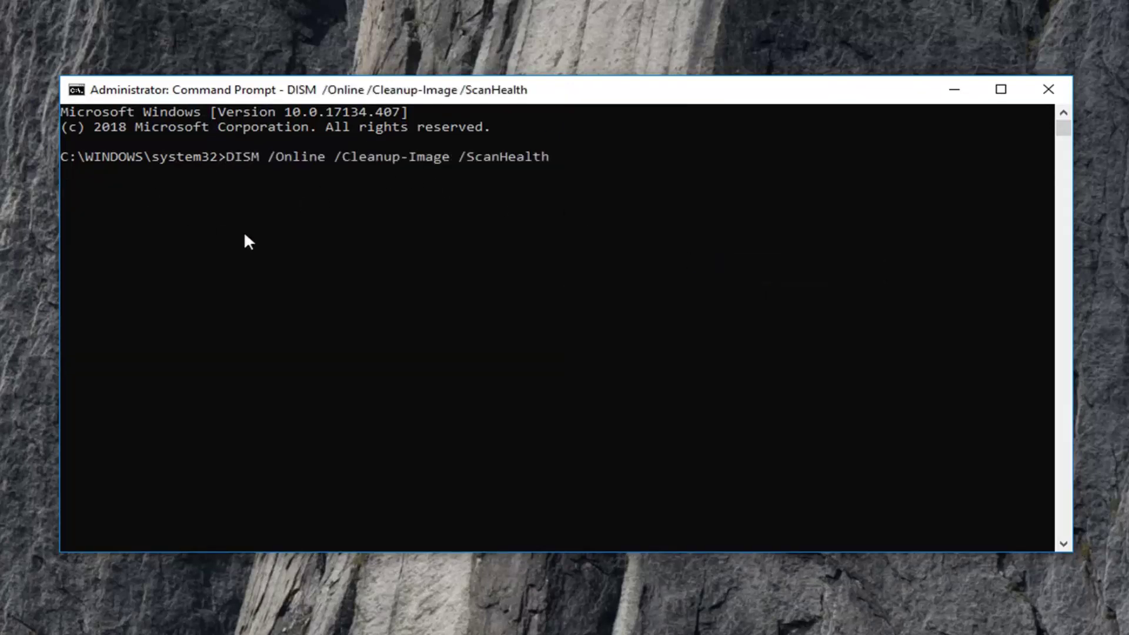
key("Return")
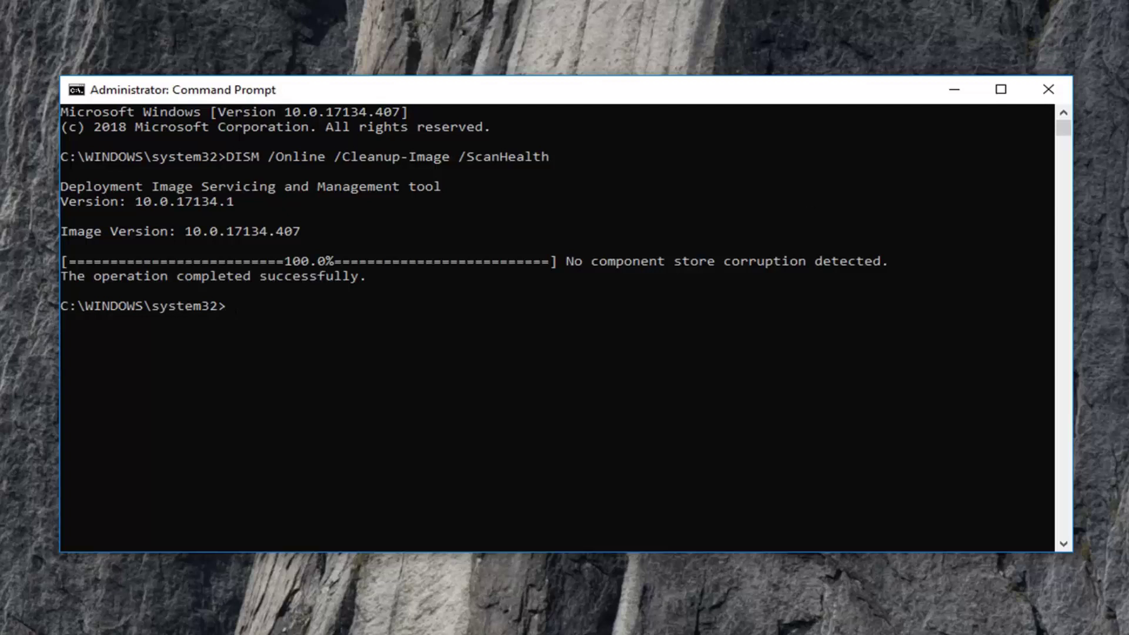
Paste and start 'DISM /Online /Cleanup-Image /RestoreHealth' at the prompt.
right_click(483, 88)
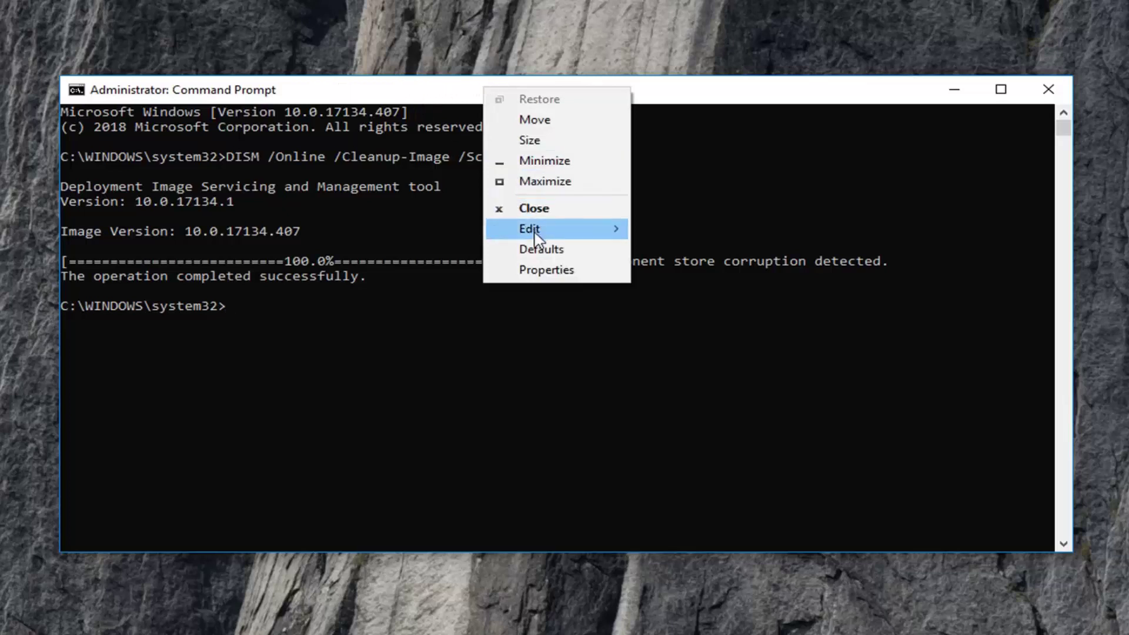
mouse_move(557, 229)
left_click(676, 270)
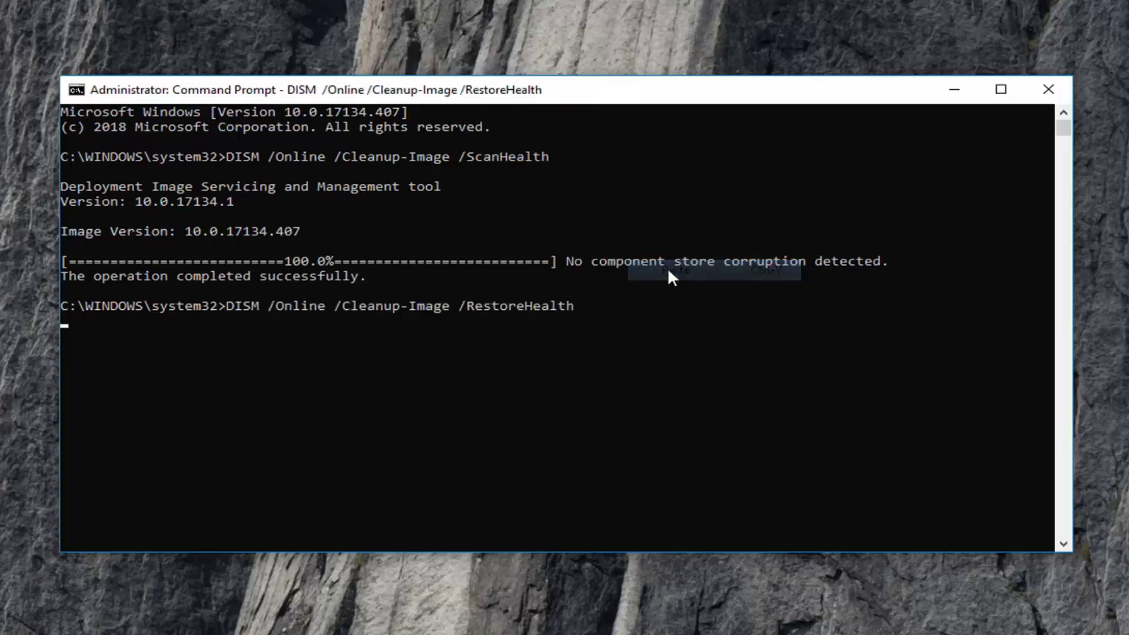